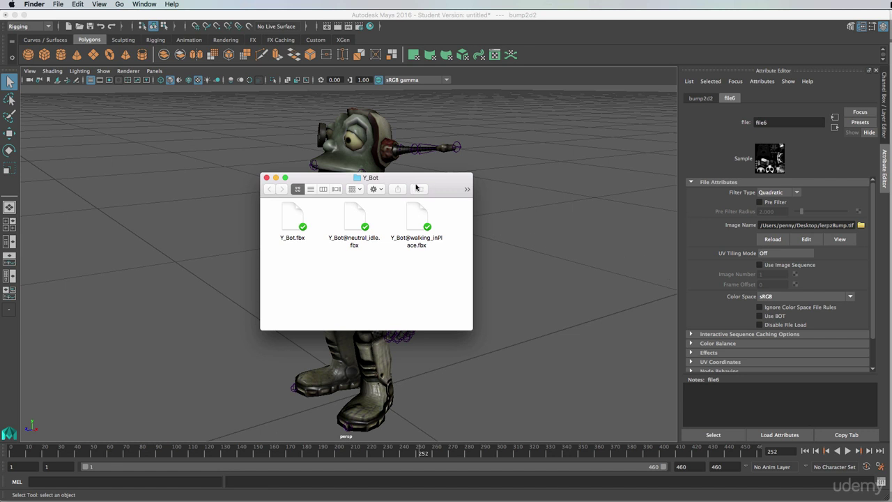
Step: Switch to Maya and review the character's animation sequence by playing and scrubbing it from the first frame
mouse_move(401, 182)
mouse_down()
mouse_move(426, 174)
mouse_move(405, 171)
mouse_up()
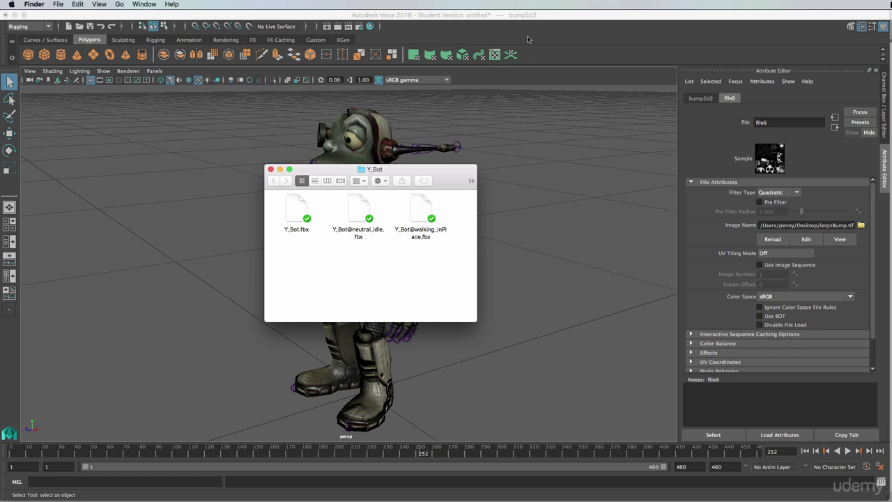
click(560, 18)
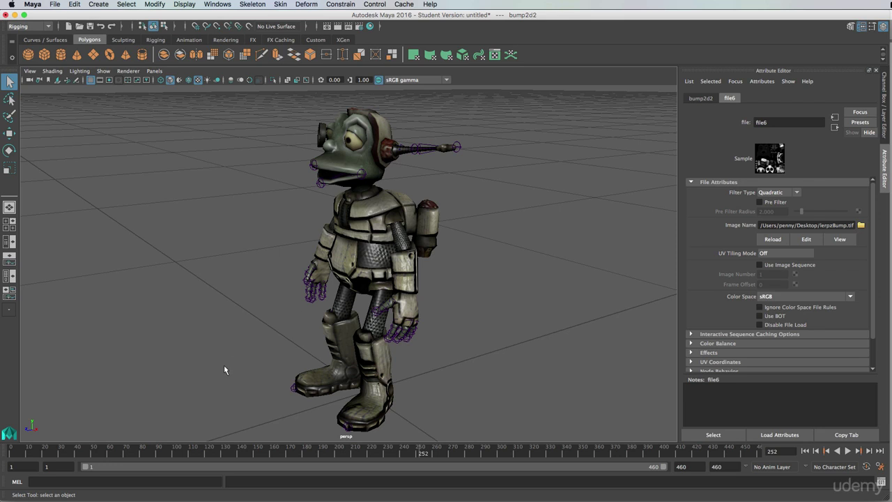
click(11, 454)
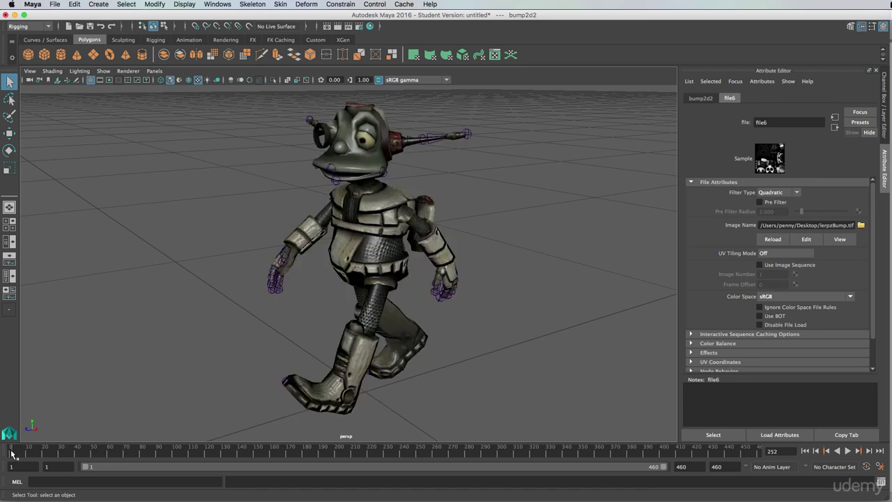
key(alt+v)
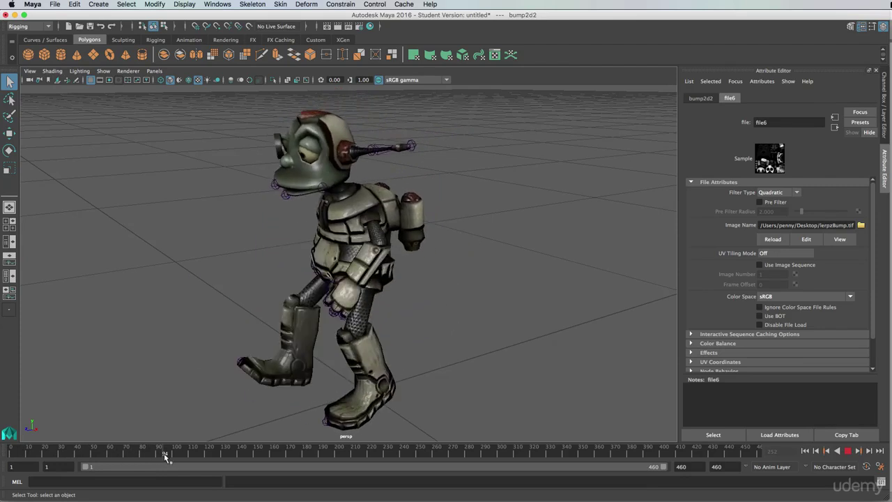
mouse_move(166, 457)
mouse_down()
mouse_move(757, 460)
mouse_move(276, 441)
mouse_move(16, 441)
mouse_move(10, 454)
mouse_move(205, 452)
mouse_up()
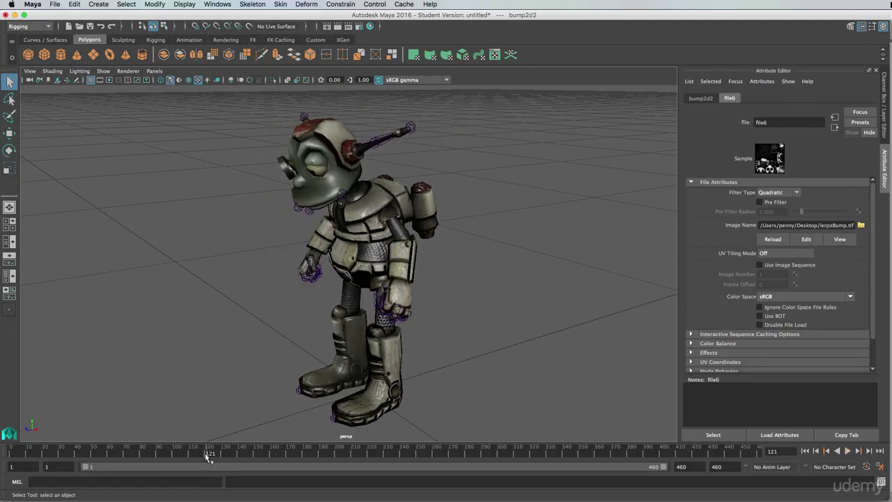
key(alt+v)
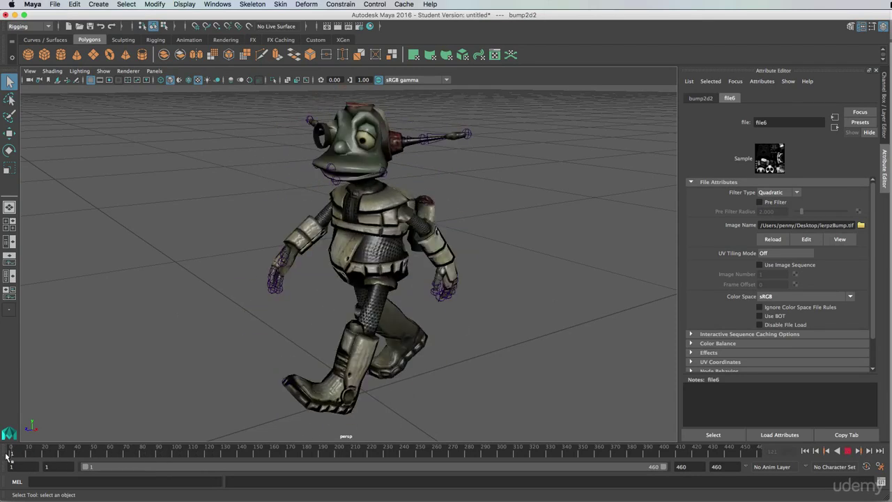
click(7, 455)
drag(12, 453, 71, 455)
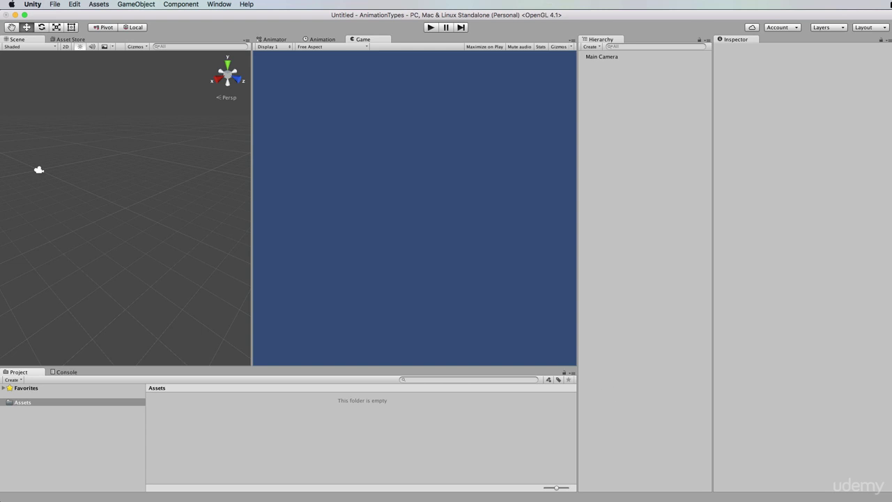
Step: In Unity, import the Y_Bot folder into the project's Assets and open it
drag(886, 394, 341, 420)
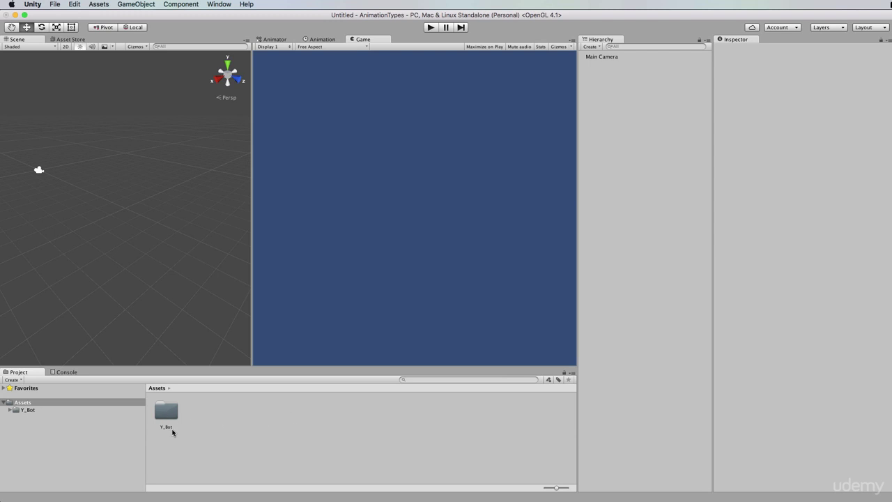
double_click(167, 412)
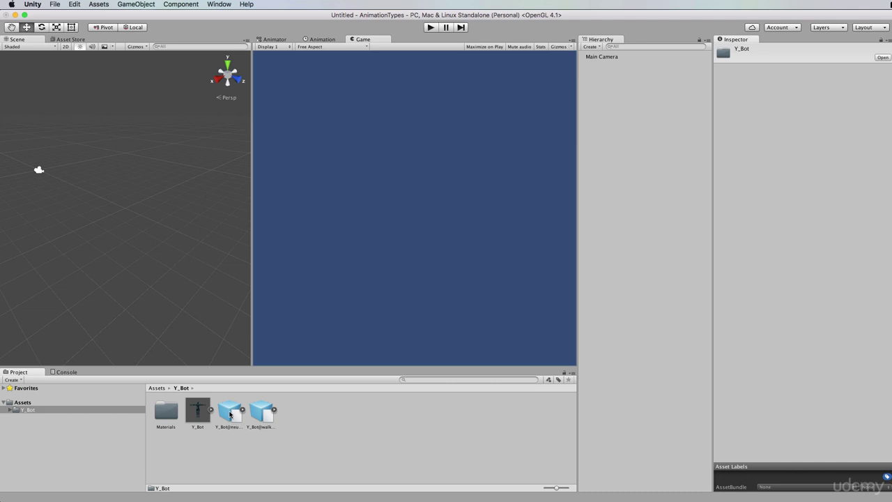
Step: Inspect the Y_Bot neutral_idle and walking_inPlace files' import settings and preview their animations
click(226, 414)
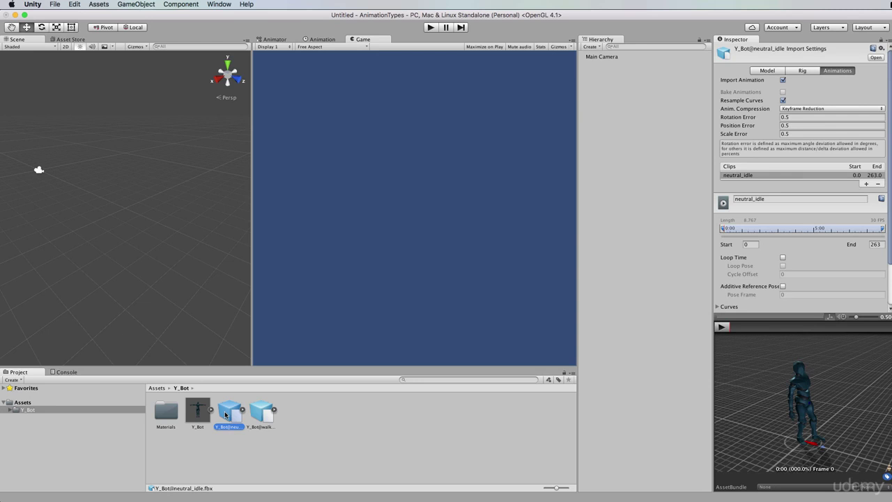
click(259, 413)
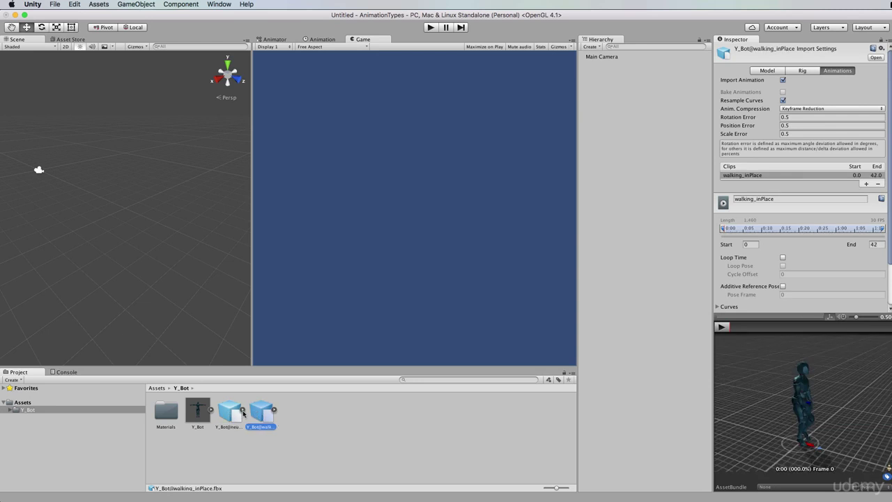
click(226, 413)
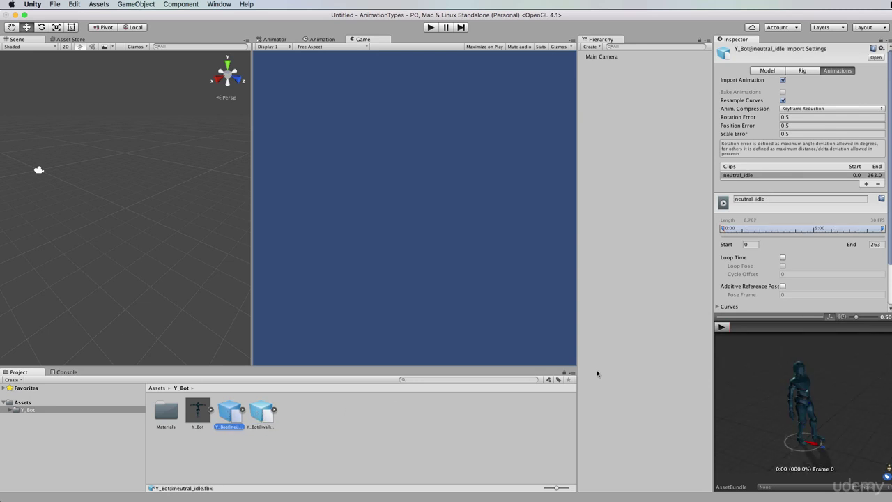
click(722, 328)
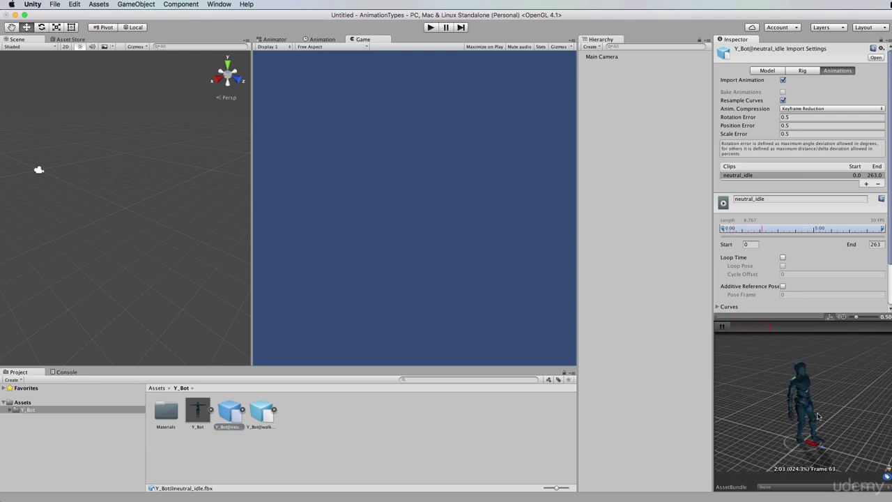
click(254, 412)
click(722, 328)
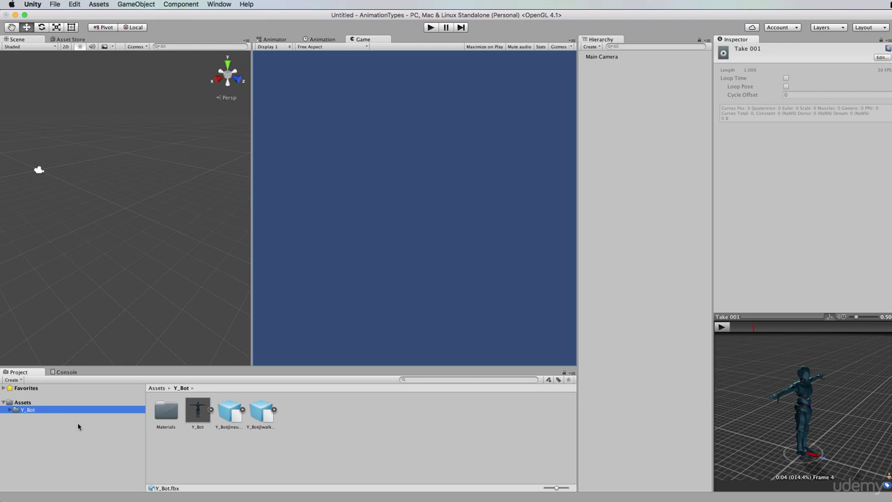
Step: Import the lerpz model into the root Assets folder and compare it with the Y_Bot folder's contents
click(23, 403)
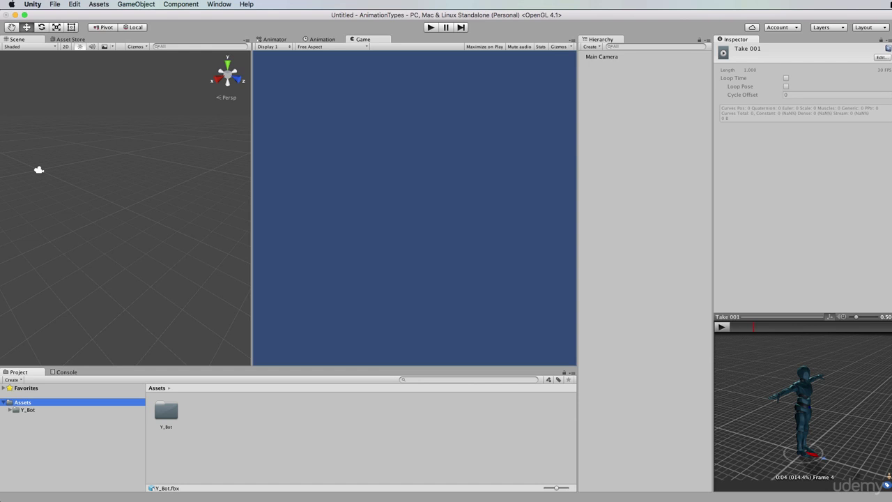
drag(891, 286, 526, 420)
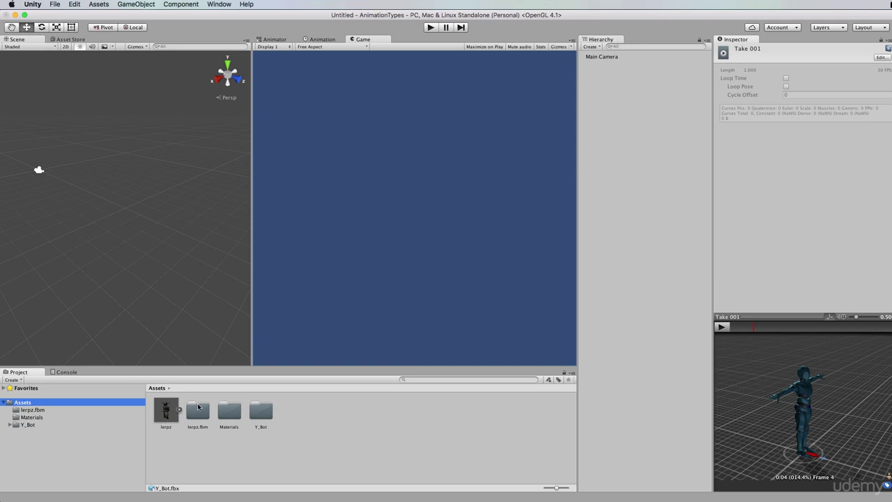
double_click(261, 412)
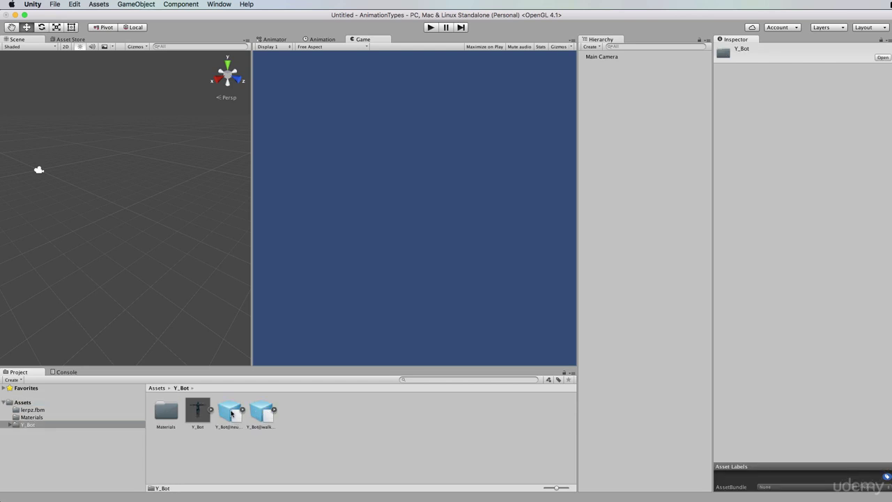
click(22, 403)
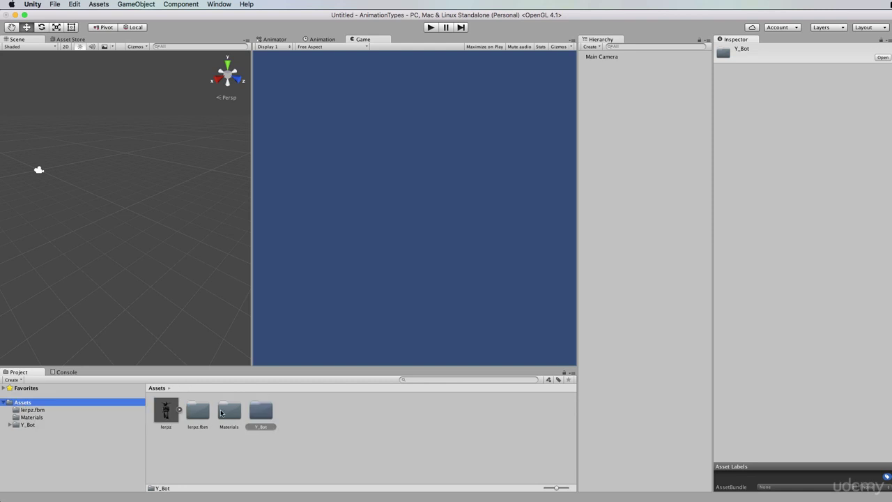
Step: Expand the lerpz asset and preview its Take 001 animation clip
click(179, 412)
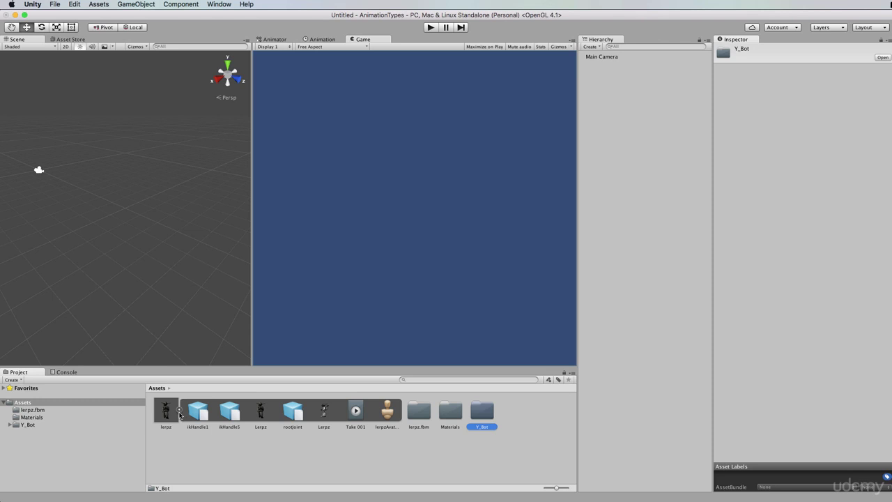
click(361, 430)
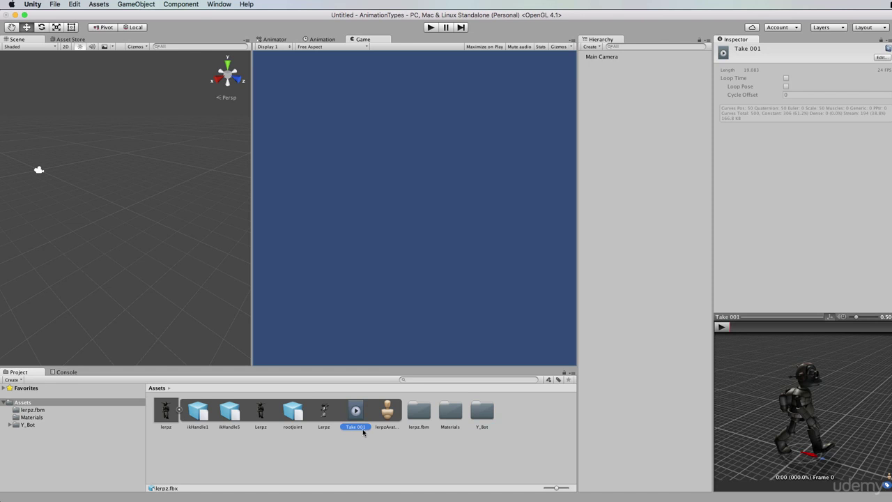
click(723, 329)
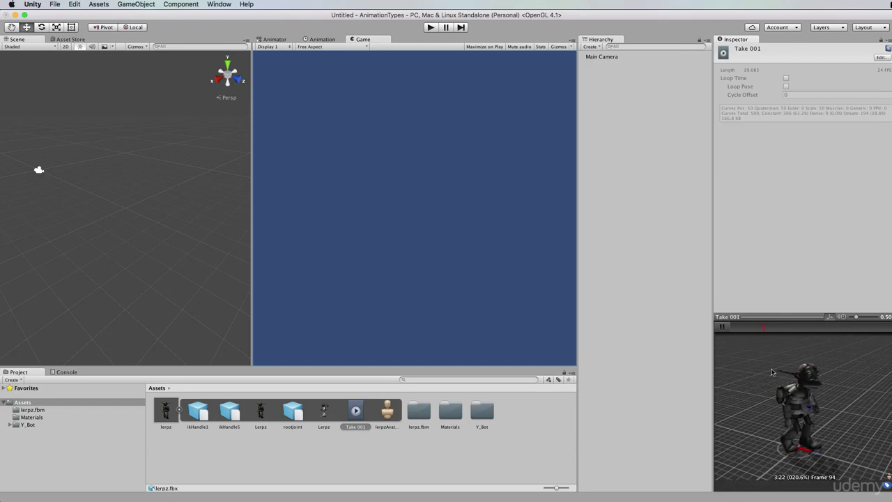
click(722, 326)
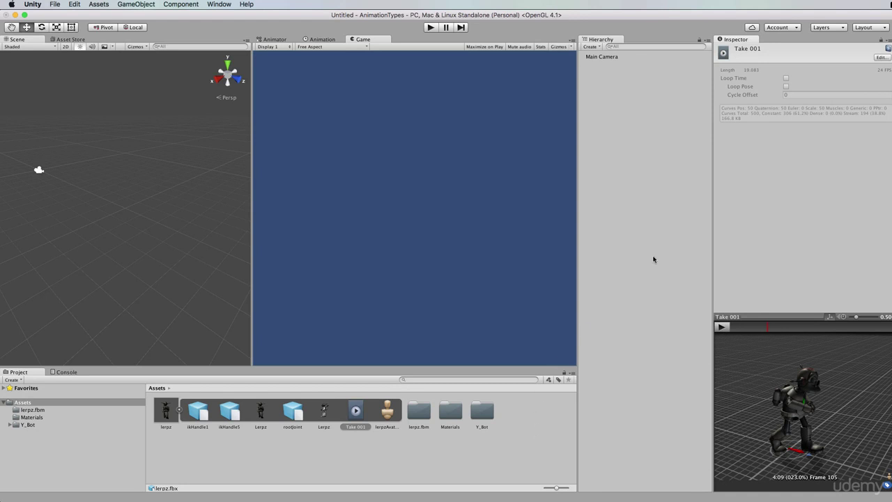
Step: Add a clip named walk to the lerpz import settings, clamp its range, set its end frame to 33 and preview it
click(167, 417)
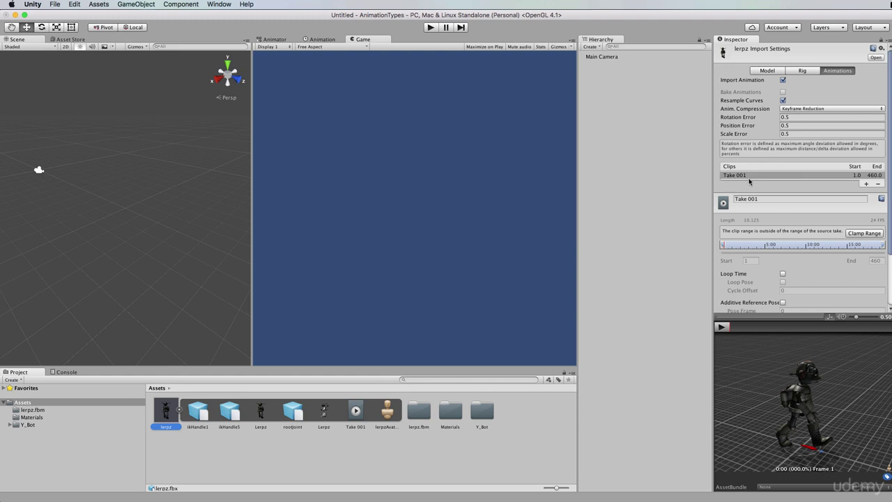
click(868, 184)
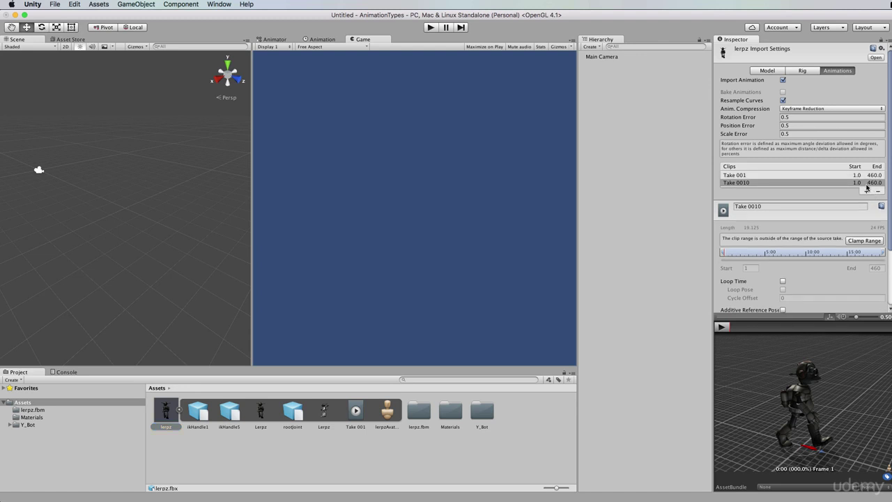
click(765, 207)
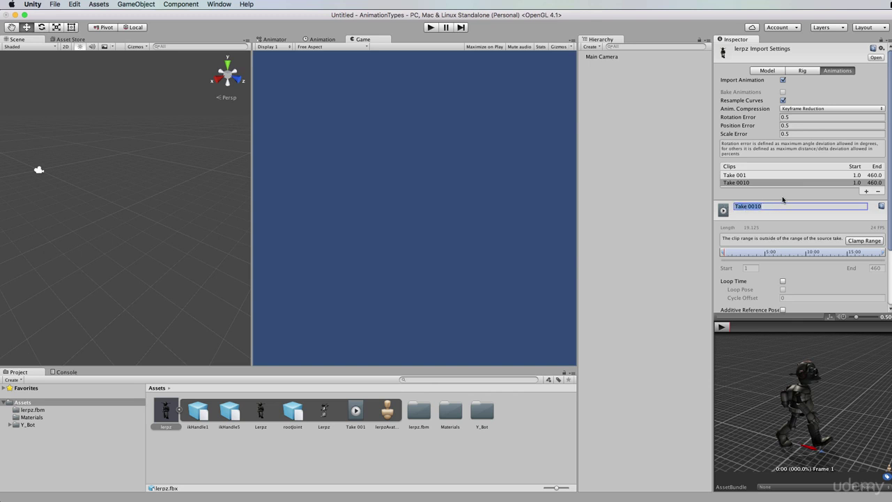
text(walk)
click(865, 241)
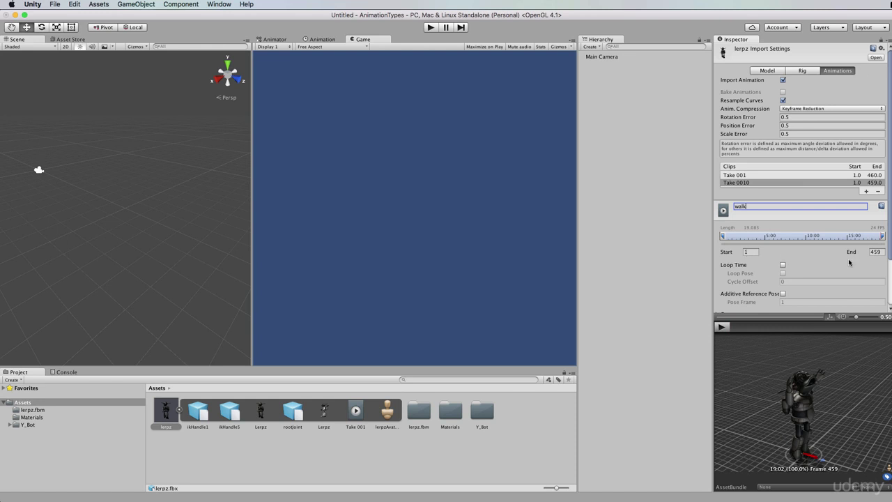
click(871, 253)
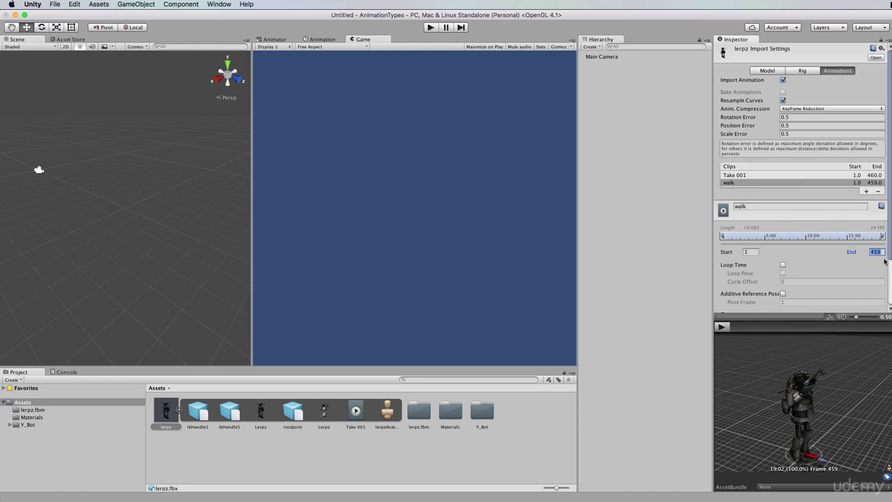
text(33)
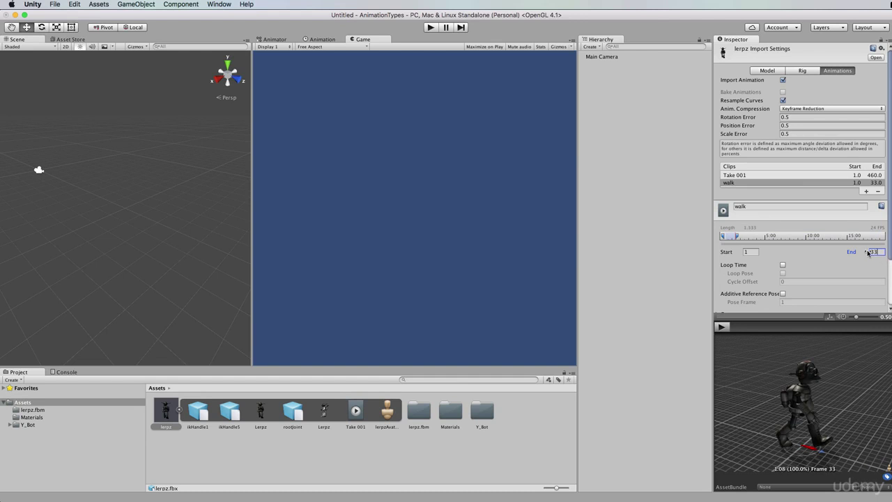
click(724, 328)
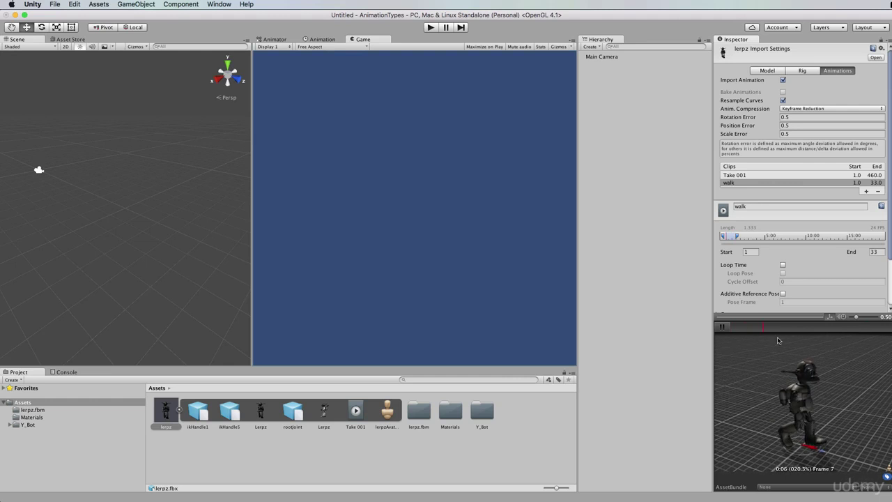
click(723, 328)
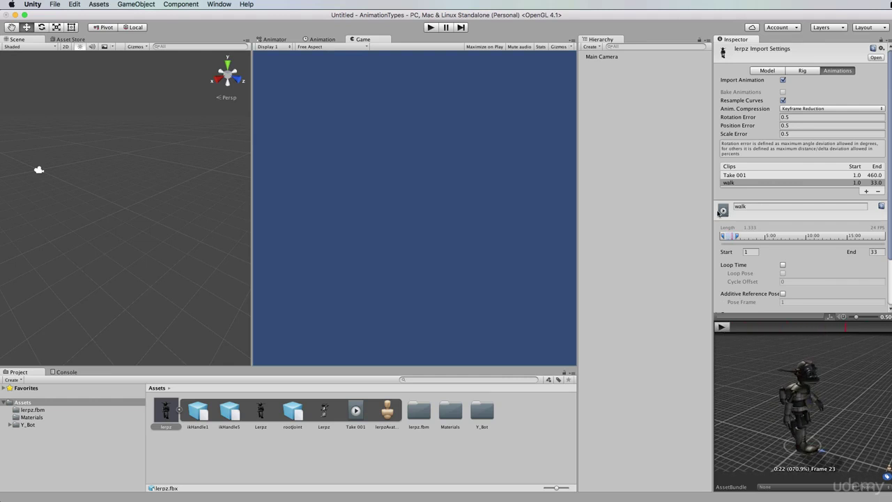
Step: Add another clip named run to the lerpz import settings and clamp its range to the source take
click(867, 192)
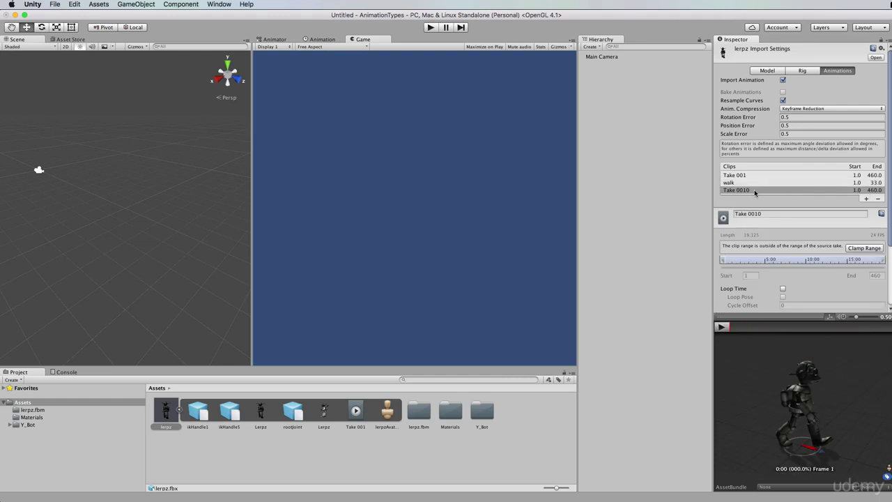
click(772, 215)
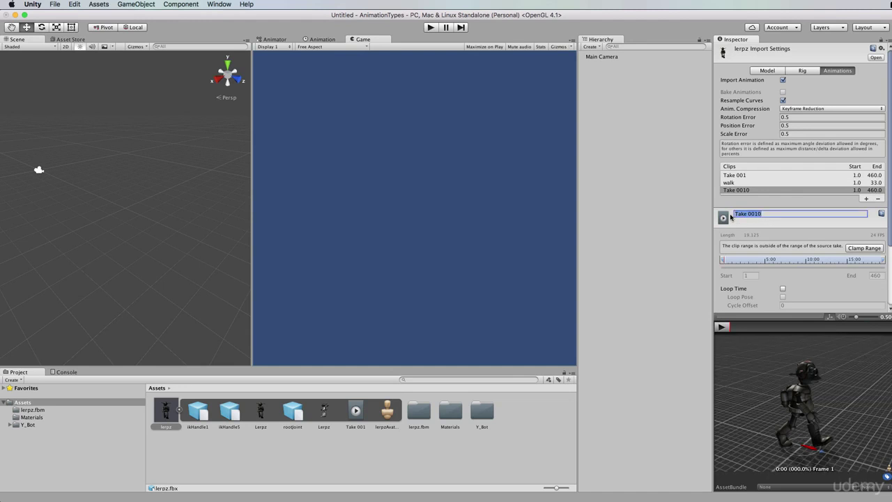
text(run)
click(870, 249)
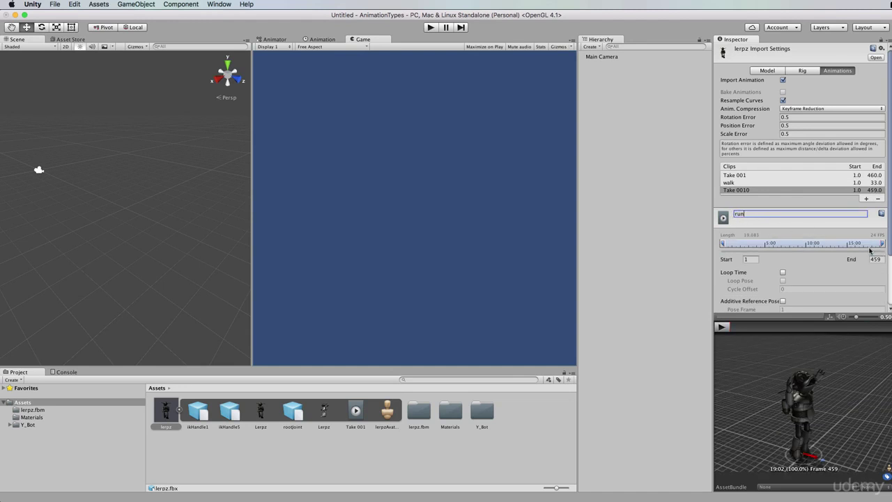
Step: Set the run clip's frame range to start at 41 and end at 57
click(750, 259)
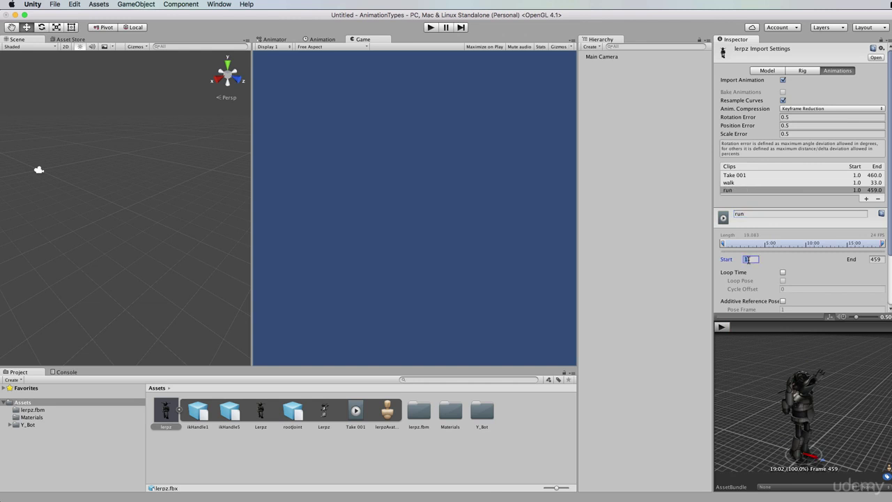
text(41)
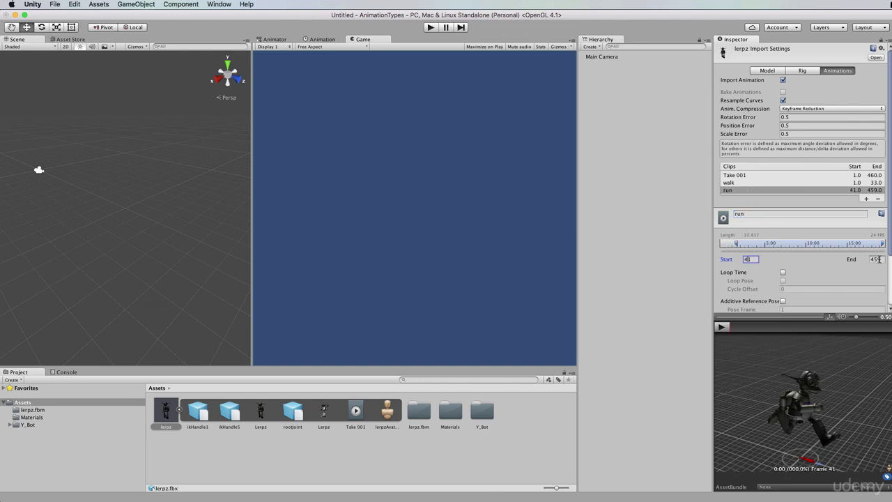
click(883, 259)
text(57)
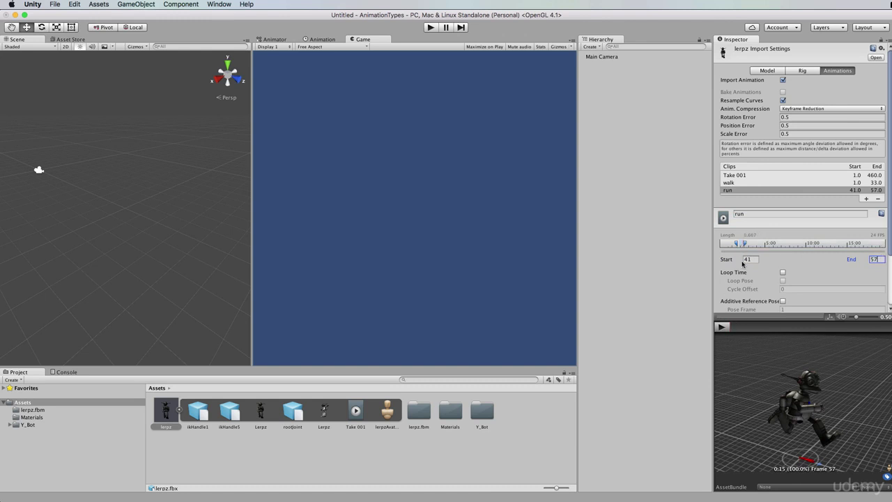
Step: Preview the run clip's animation and apply the lerpz import settings
click(723, 327)
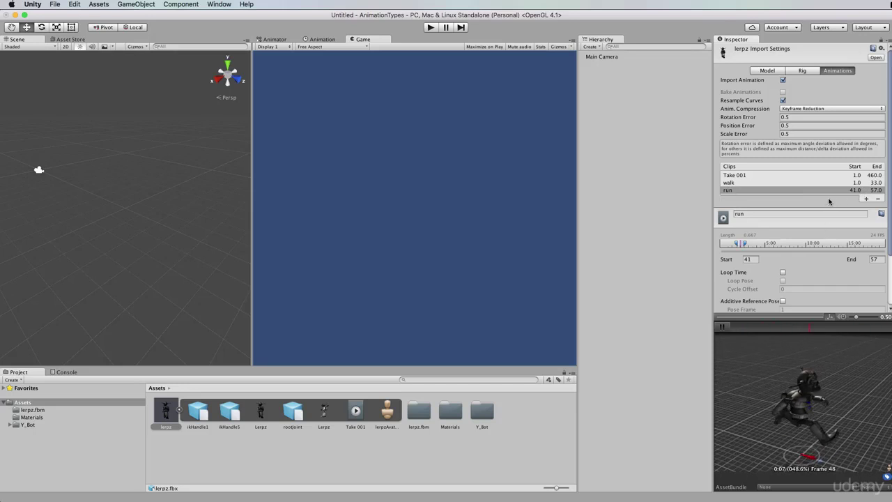
scroll(829, 200, down, 1)
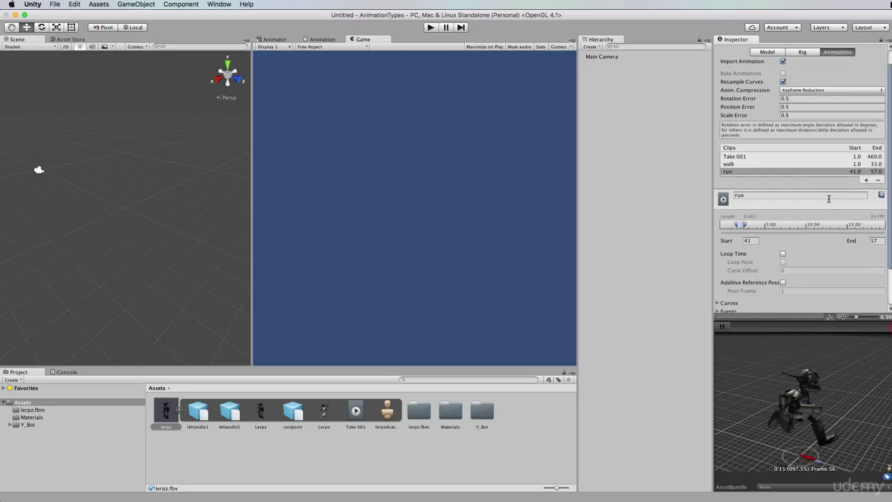
scroll(829, 200, down, 3)
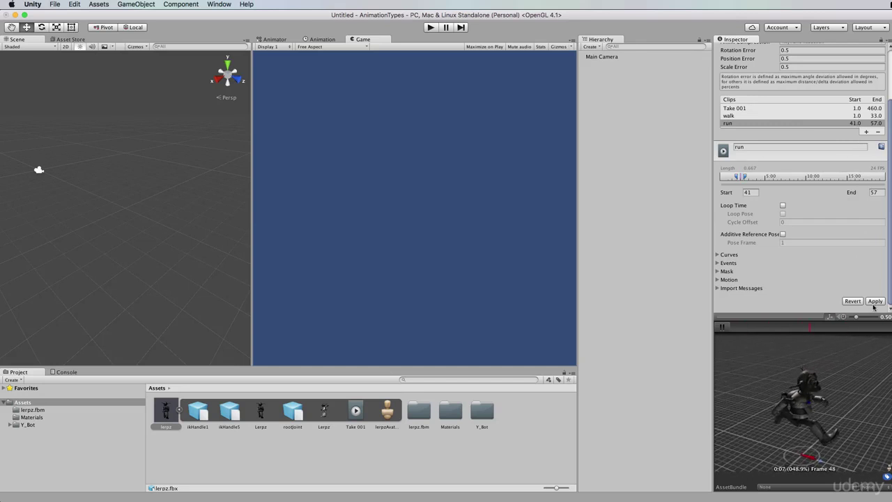
click(723, 328)
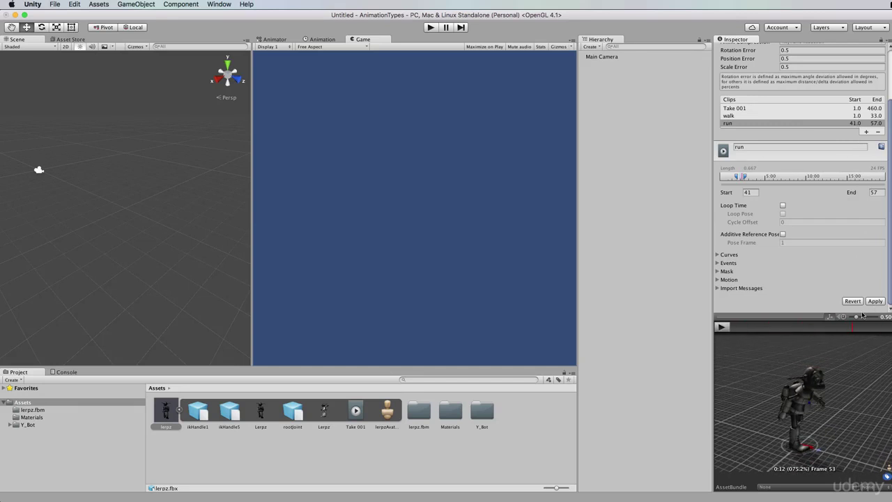
click(876, 302)
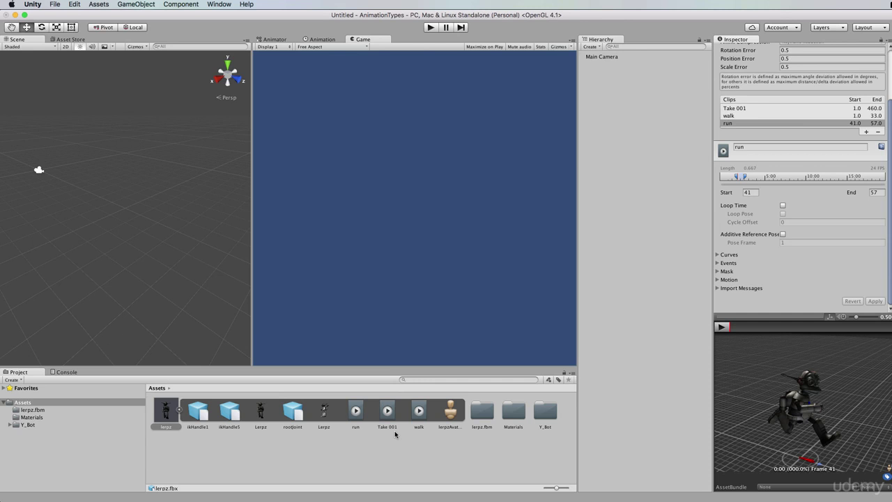
Step: Compare the imported lerpz run and walk clips with the neutral_idle clip in the Y_Bot folder
click(358, 419)
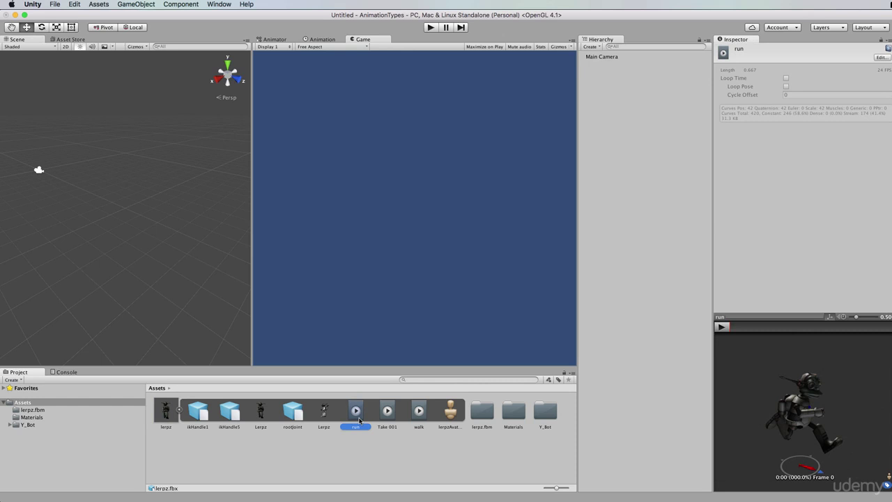
click(424, 417)
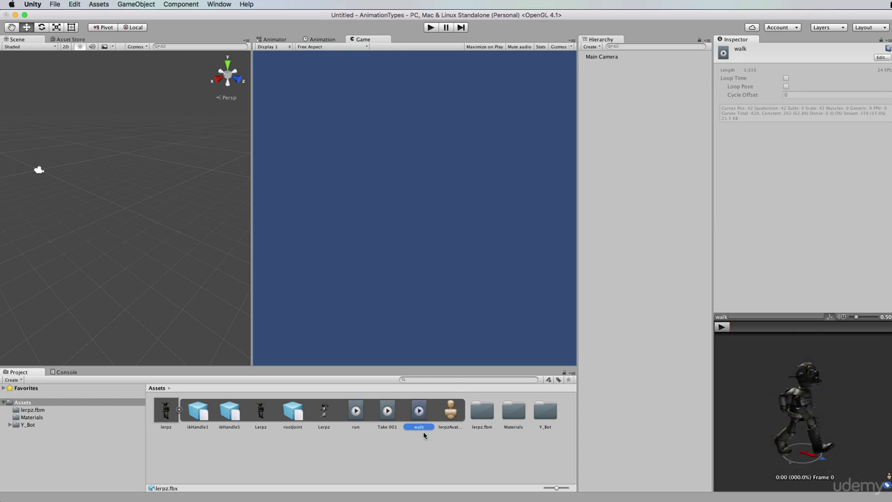
click(17, 427)
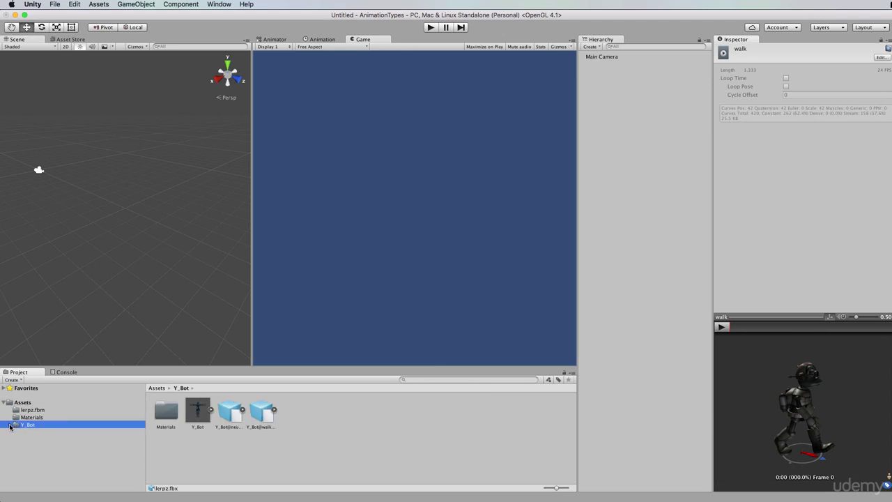
click(243, 412)
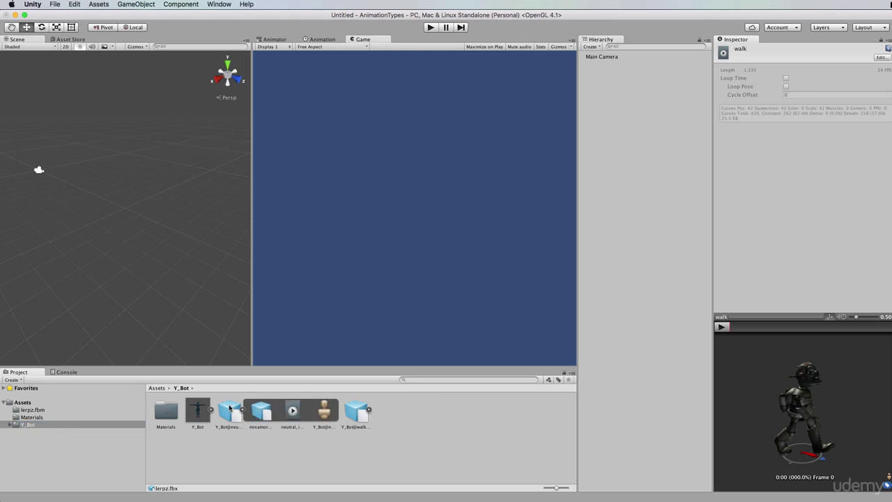
click(298, 420)
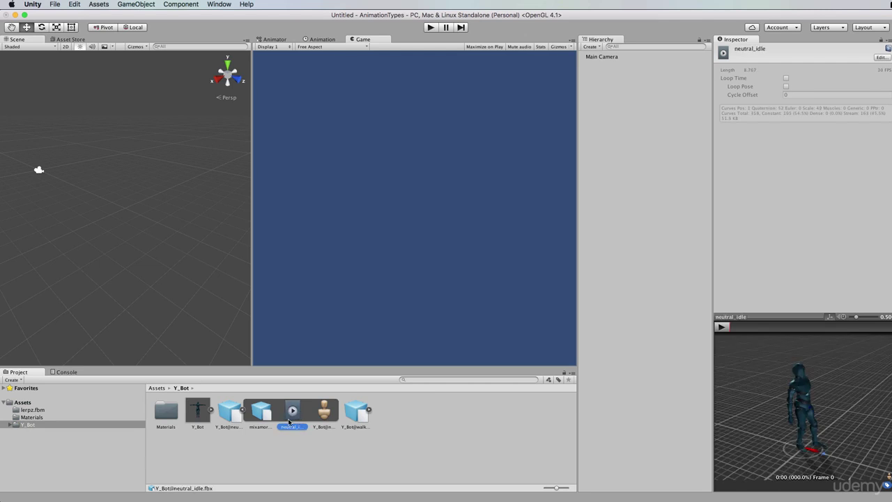